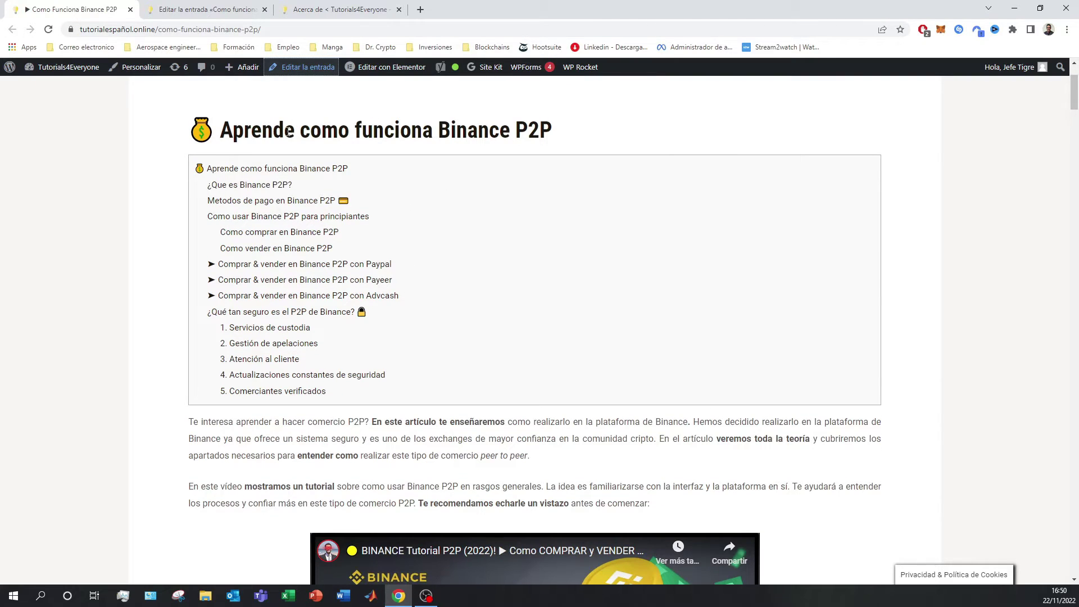
- Examine the text alignment of the published Binance P2P article from its main heading to the payment methods section
{"action": "left_click_drag", "start_coordinate": [222, 134], "coordinate": [443, 132]}
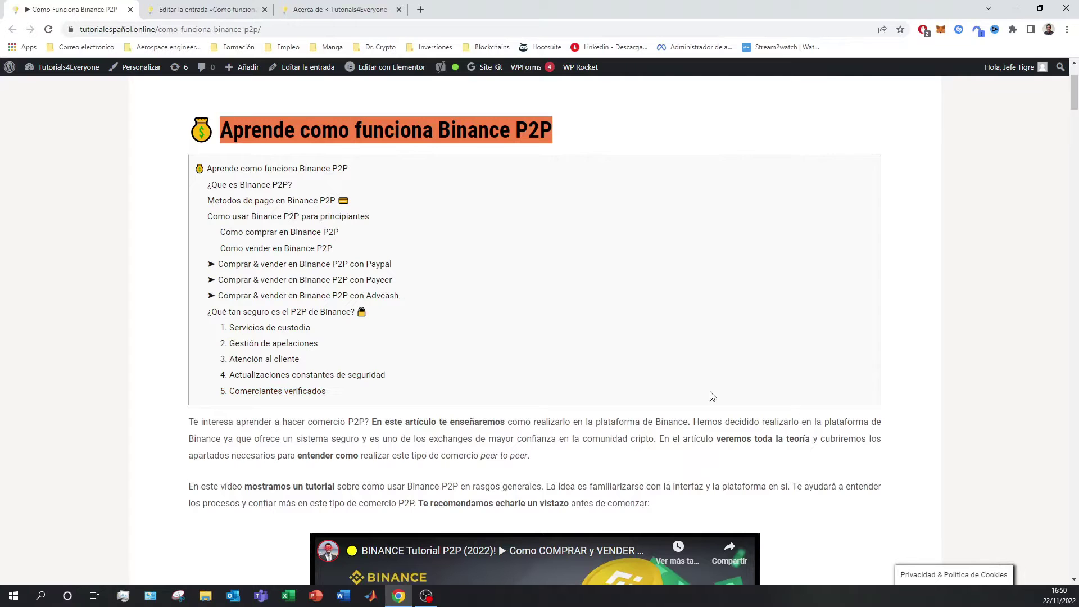
{"action": "scroll", "coordinate": [541, 438], "scroll_direction": "down", "scroll_amount": 20}
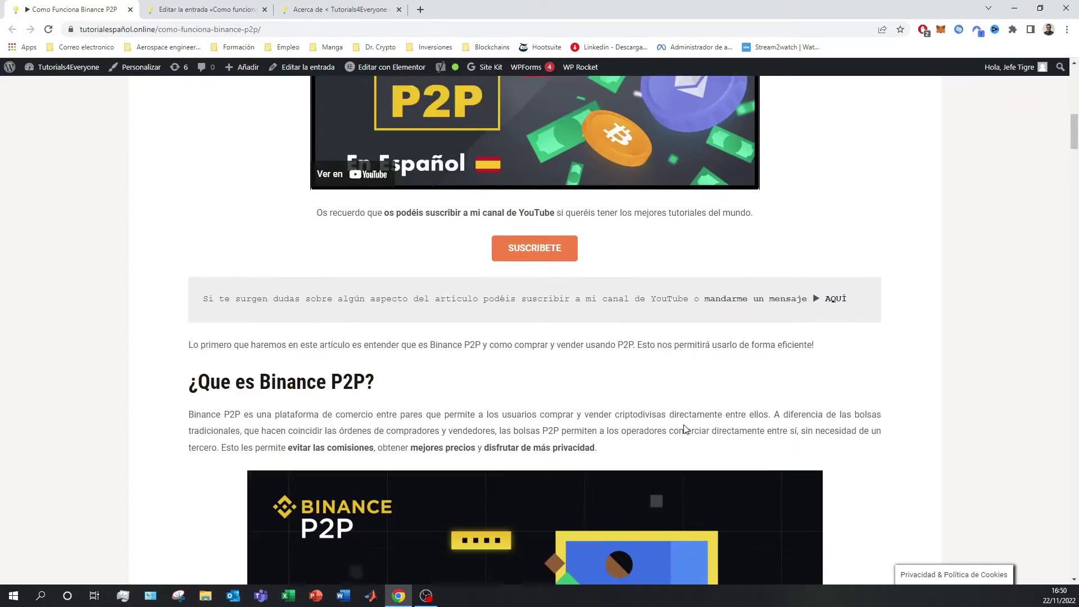
{"action": "scroll", "coordinate": [684, 425], "scroll_direction": "down", "scroll_amount": 2}
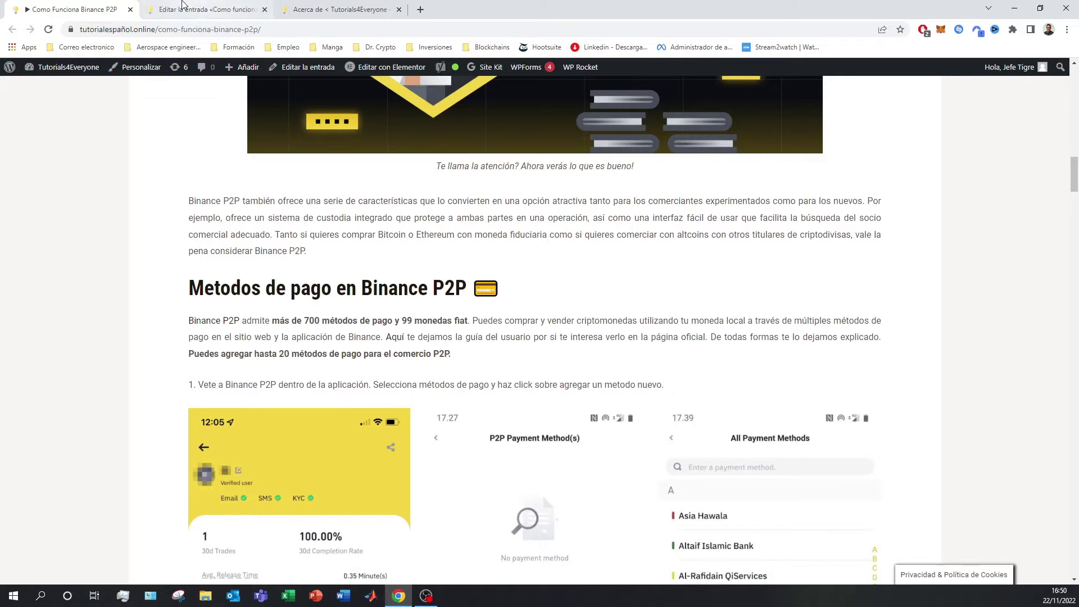
- Check the text alignment options offered for the article's opening paragraph in the post editor
{"action": "left_click", "coordinate": [253, 9]}
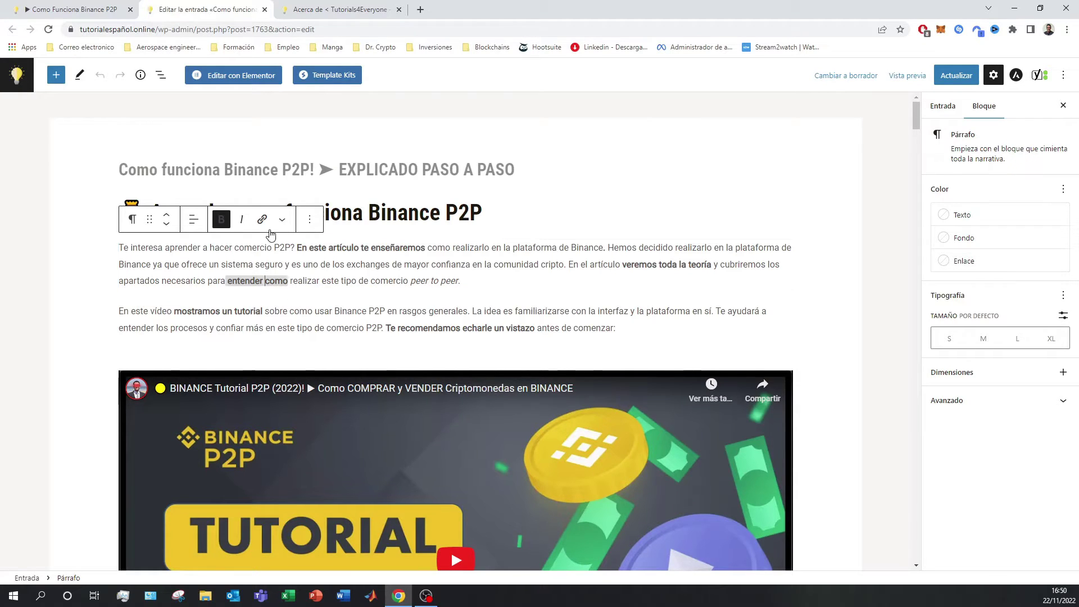
{"action": "left_click", "coordinate": [194, 224]}
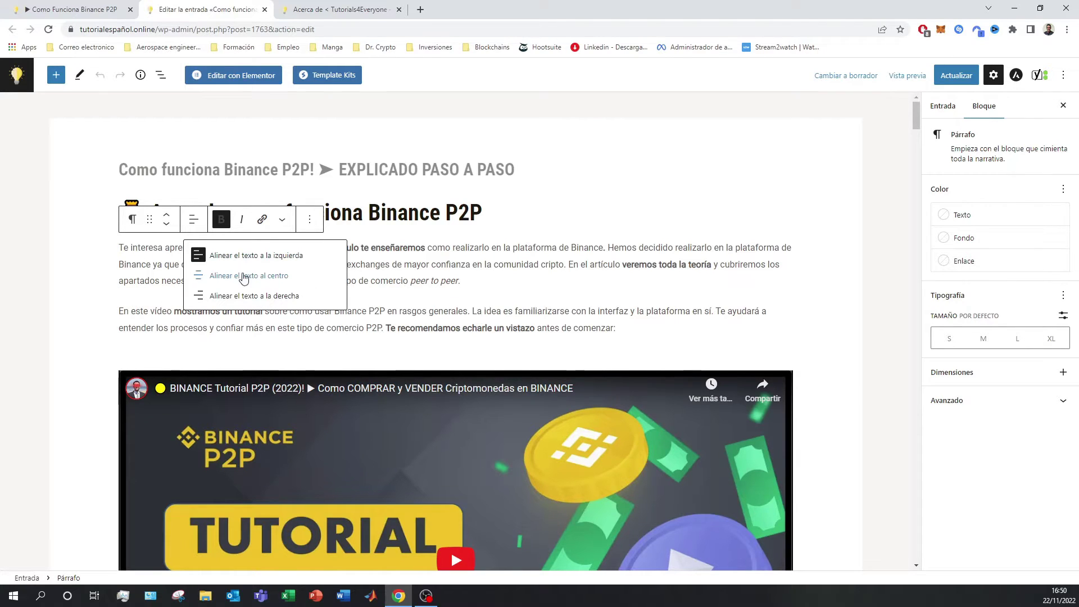
{"action": "left_click", "coordinate": [536, 277]}
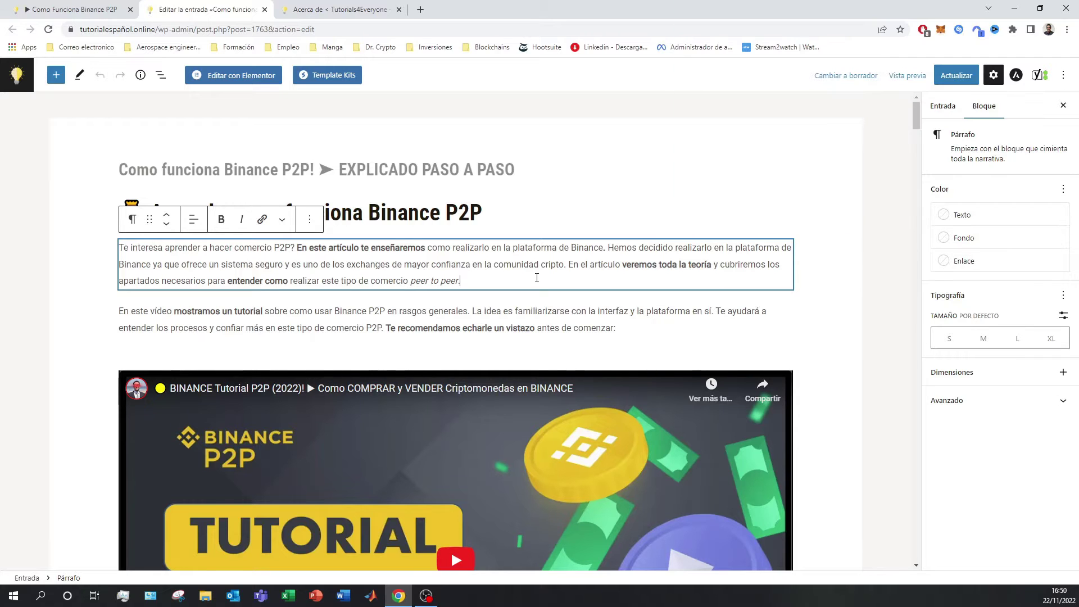
- Open the site's installed plugins list and locate the Head, Footer and Post Injections plugin
{"action": "left_click", "coordinate": [358, 9]}
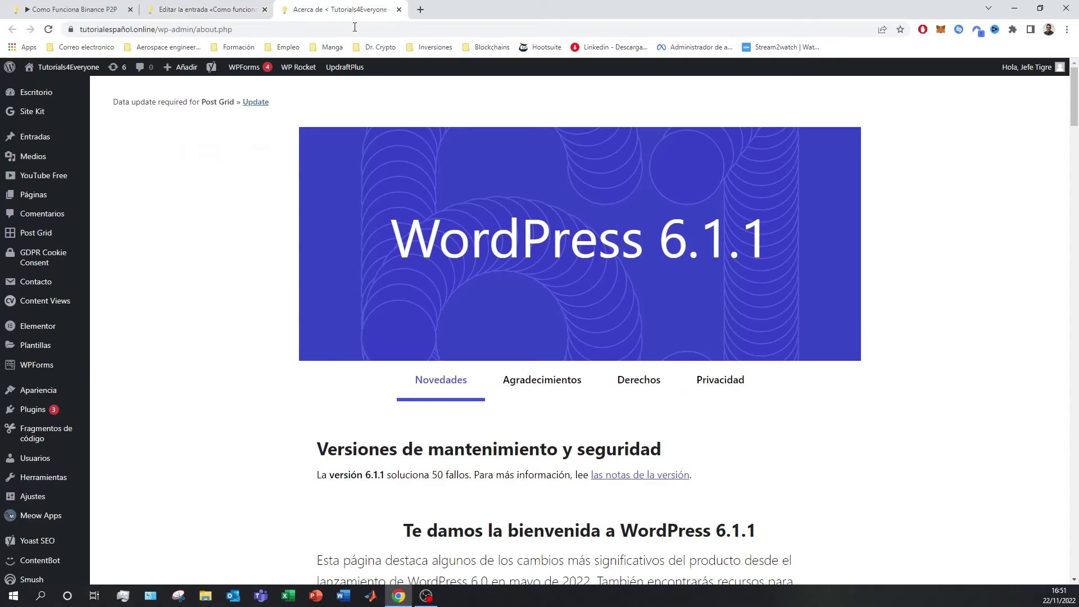
{"action": "left_click", "coordinate": [28, 414]}
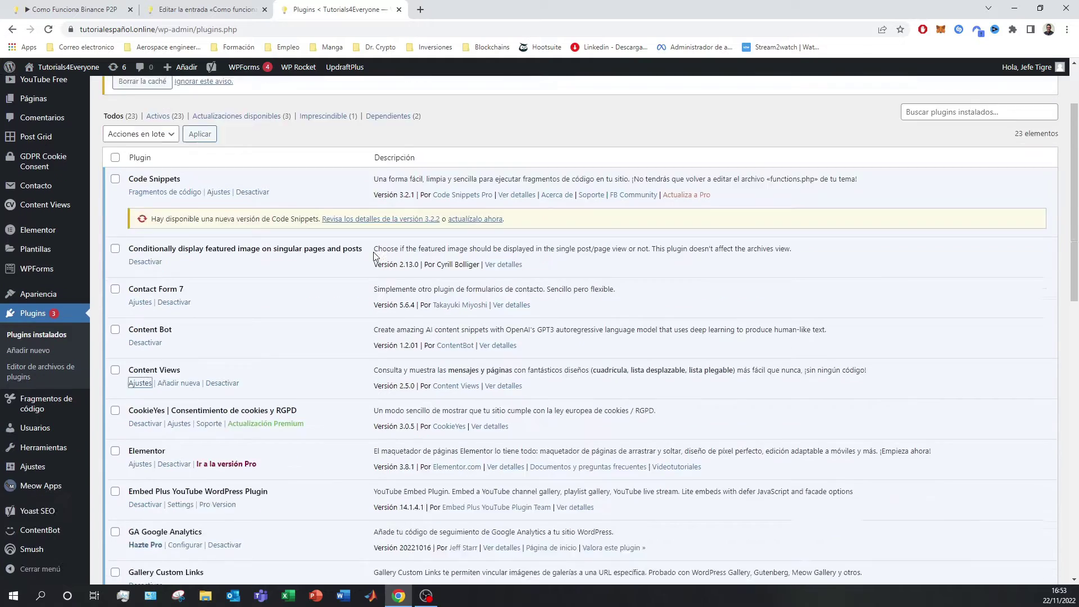
{"action": "scroll", "coordinate": [363, 247], "scroll_direction": "down", "scroll_amount": 4}
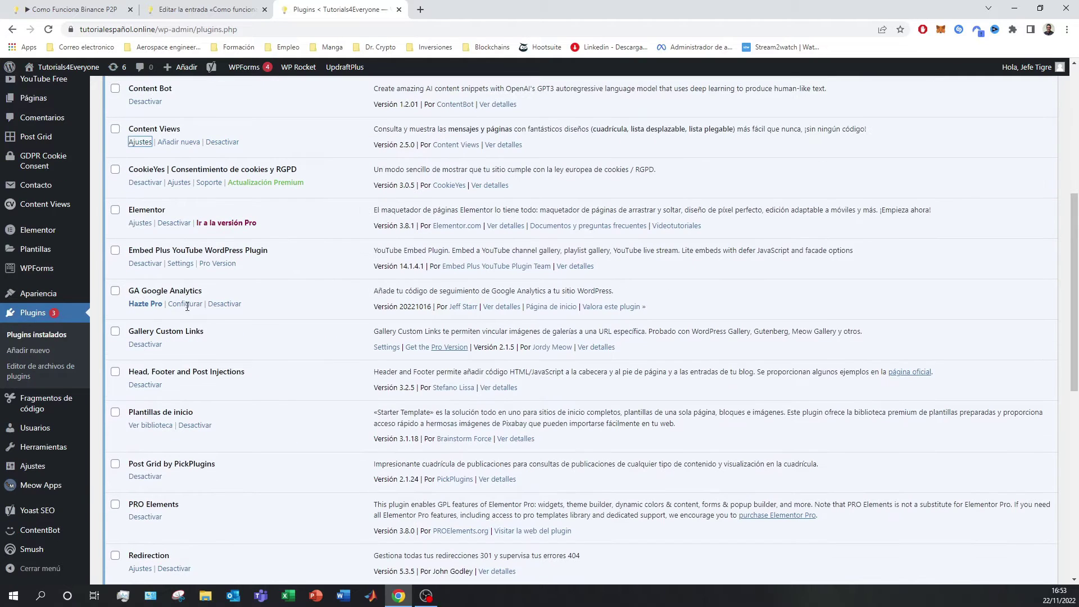
{"action": "left_click_drag", "start_coordinate": [212, 374], "coordinate": [255, 375]}
{"action": "scroll", "coordinate": [351, 324], "scroll_direction": "up", "scroll_amount": 6}
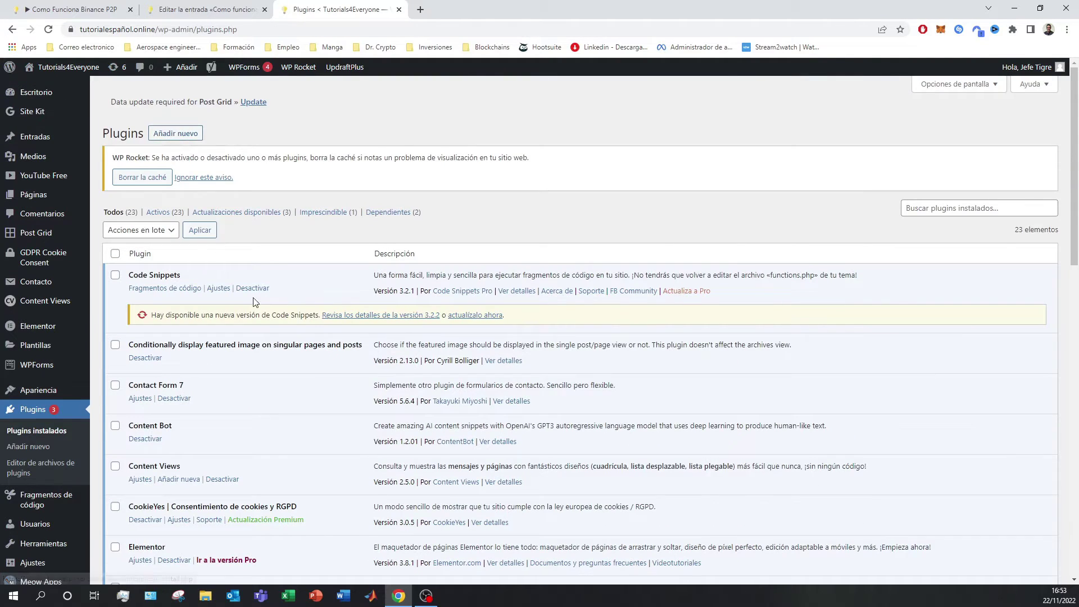
{"action": "scroll", "coordinate": [130, 293], "scroll_direction": "down", "scroll_amount": 7}
{"action": "left_click_drag", "start_coordinate": [150, 312], "coordinate": [251, 312]}
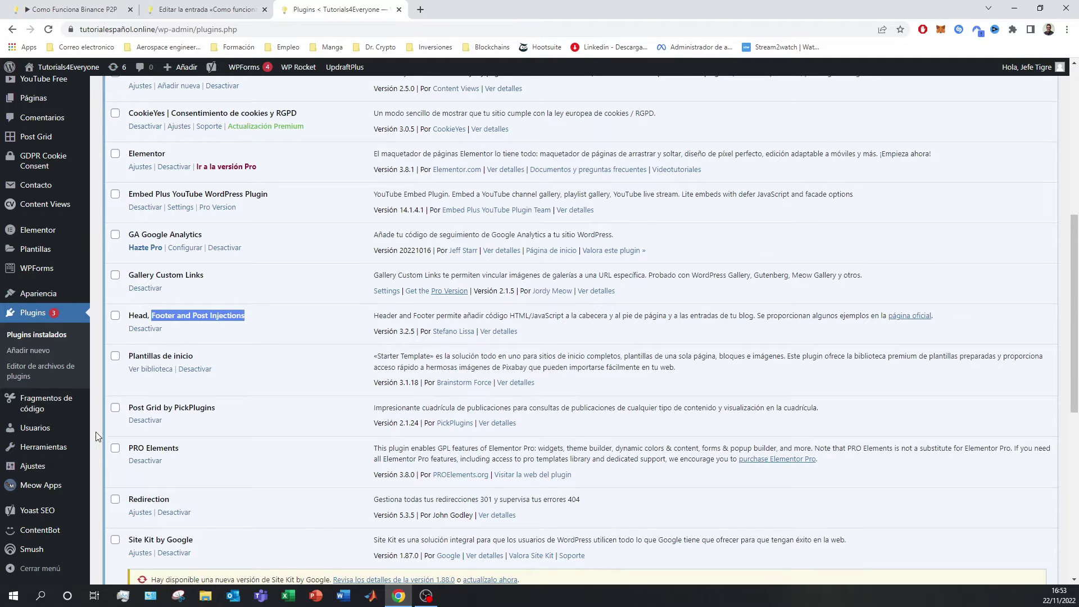
- Open the Header and Footer plugin settings and highlight the style block in the all-pages head injection code
{"action": "mouse_move", "coordinate": [33, 474]}
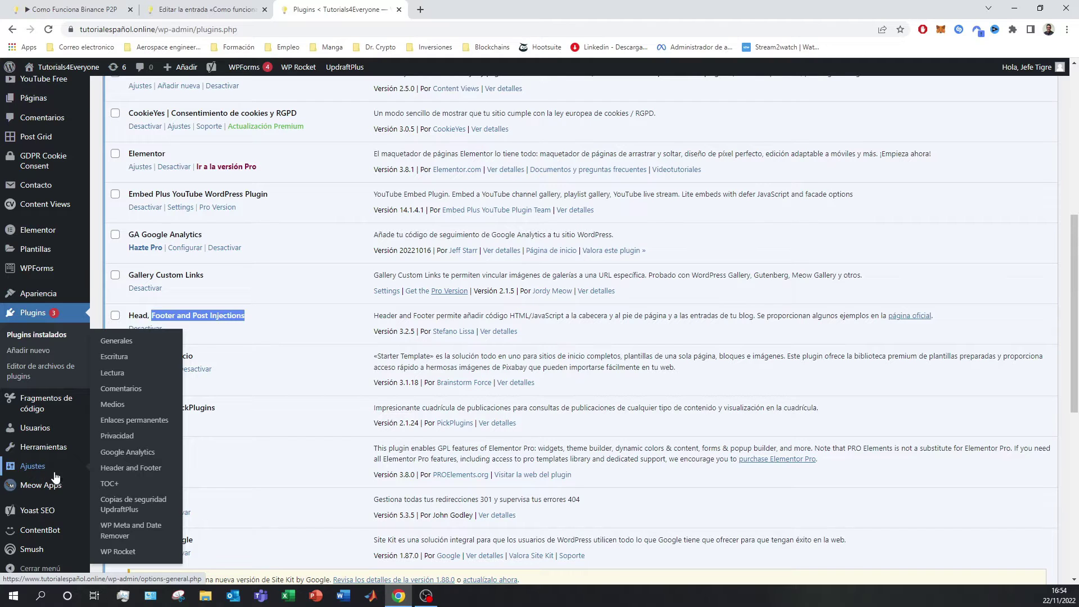
{"action": "left_click", "coordinate": [130, 470]}
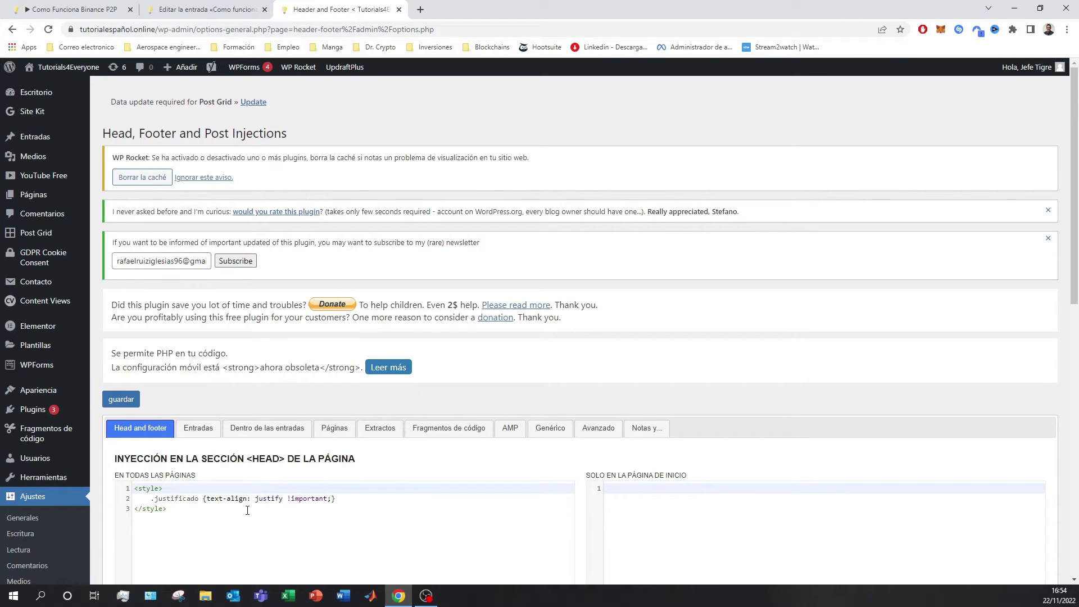
{"action": "left_click_drag", "start_coordinate": [182, 512], "coordinate": [114, 482]}
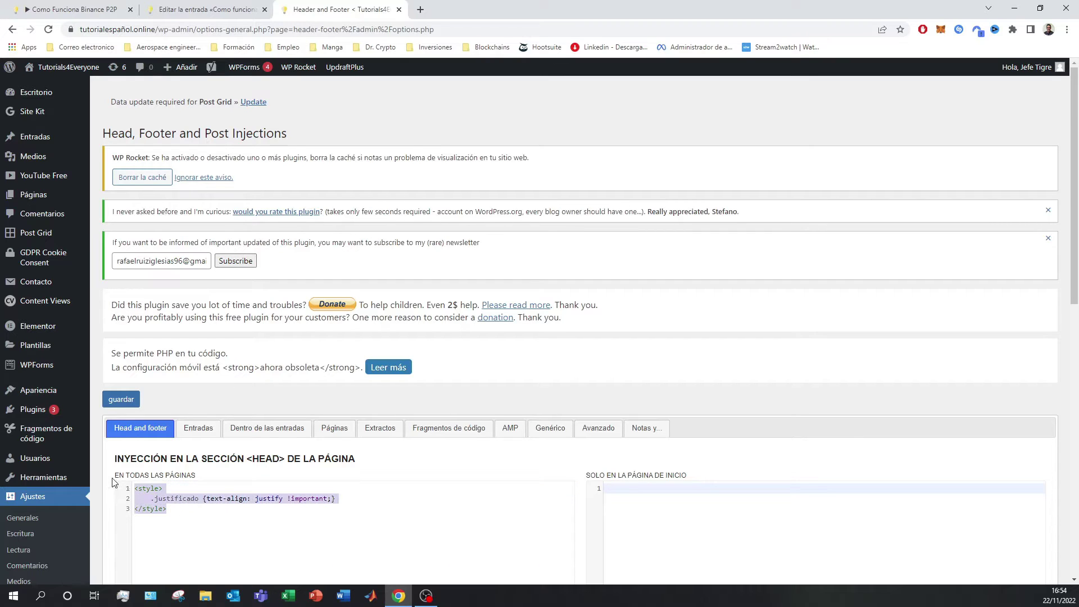
{"action": "scroll", "coordinate": [186, 447], "scroll_direction": "down", "scroll_amount": 2}
{"action": "left_click", "coordinate": [170, 428]}
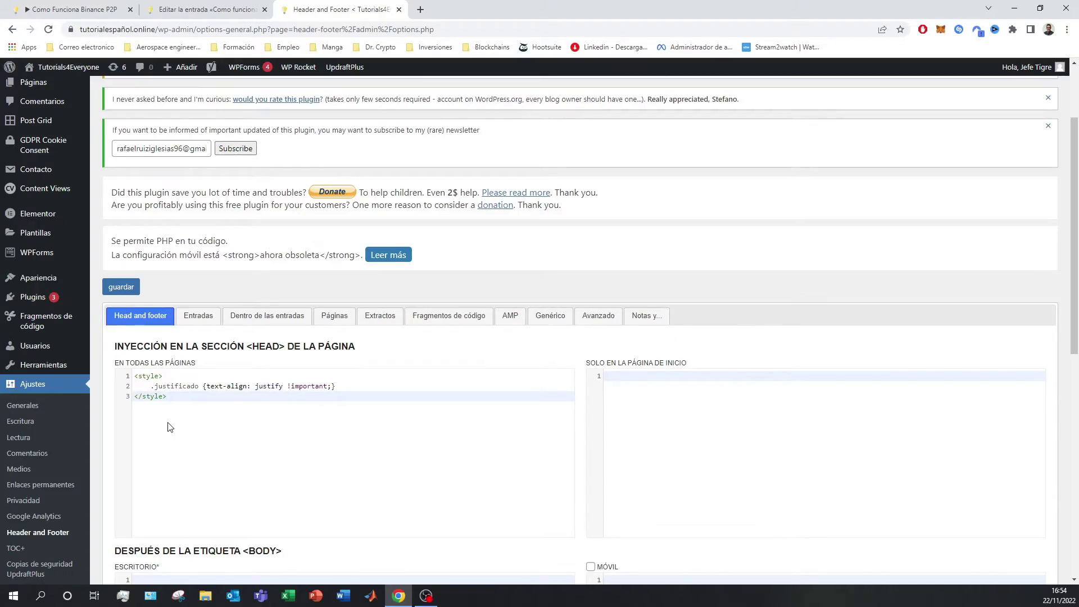
{"action": "left_click_drag", "start_coordinate": [188, 409], "coordinate": [133, 374]}
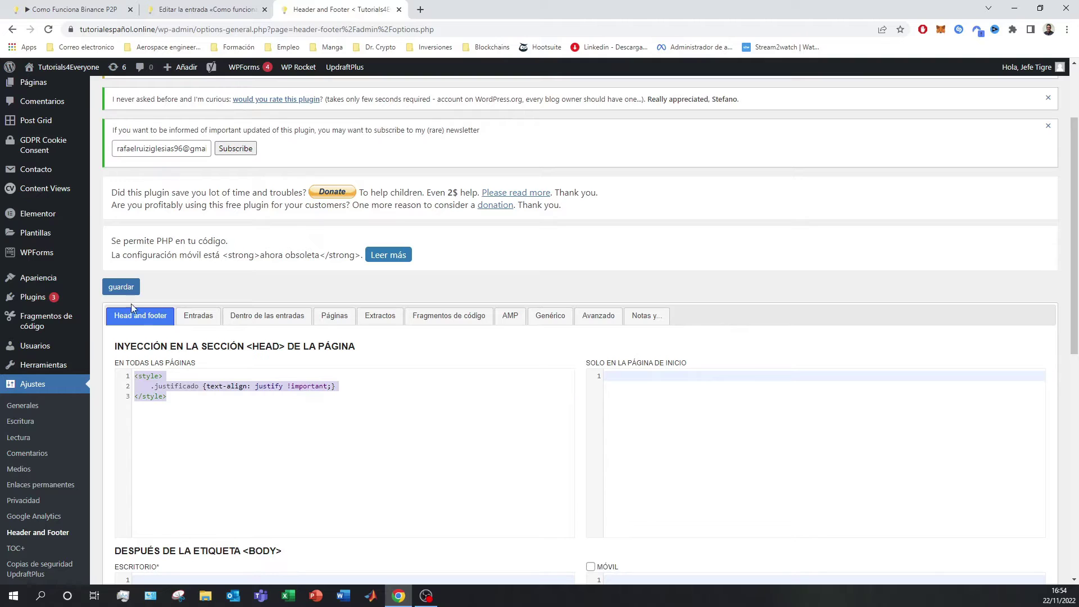
{"action": "left_click", "coordinate": [254, 414]}
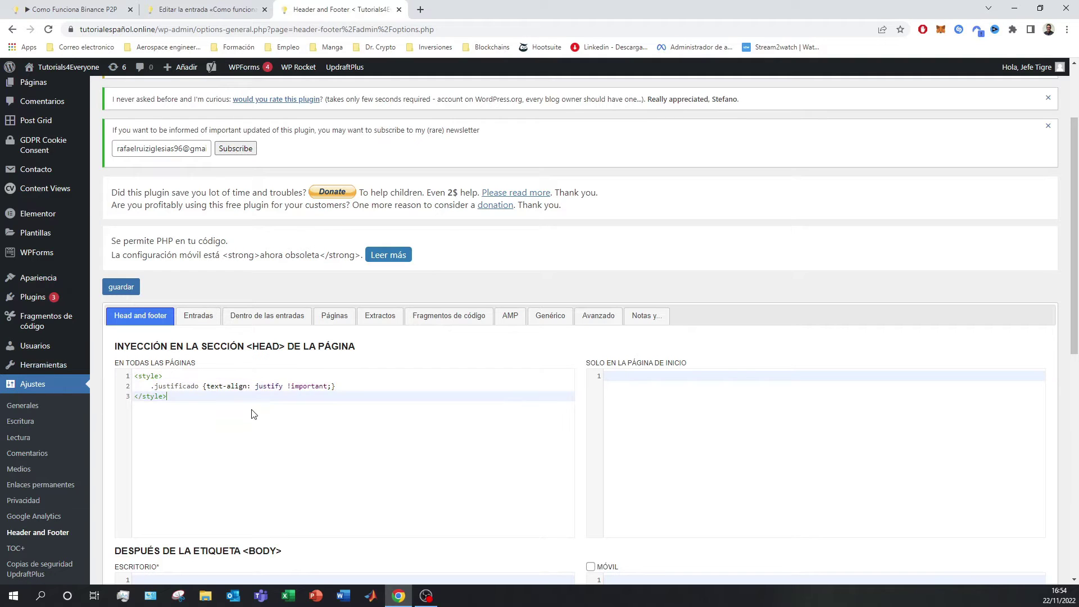
- Examine the .justificado class and its text-align: justify !important rule line by line in the head injection code
{"action": "left_click_drag", "start_coordinate": [205, 397], "coordinate": [111, 376]}
{"action": "left_click", "coordinate": [167, 396]}
{"action": "left_click_drag", "start_coordinate": [284, 388], "coordinate": [329, 386]}
{"action": "left_click", "coordinate": [331, 387]}
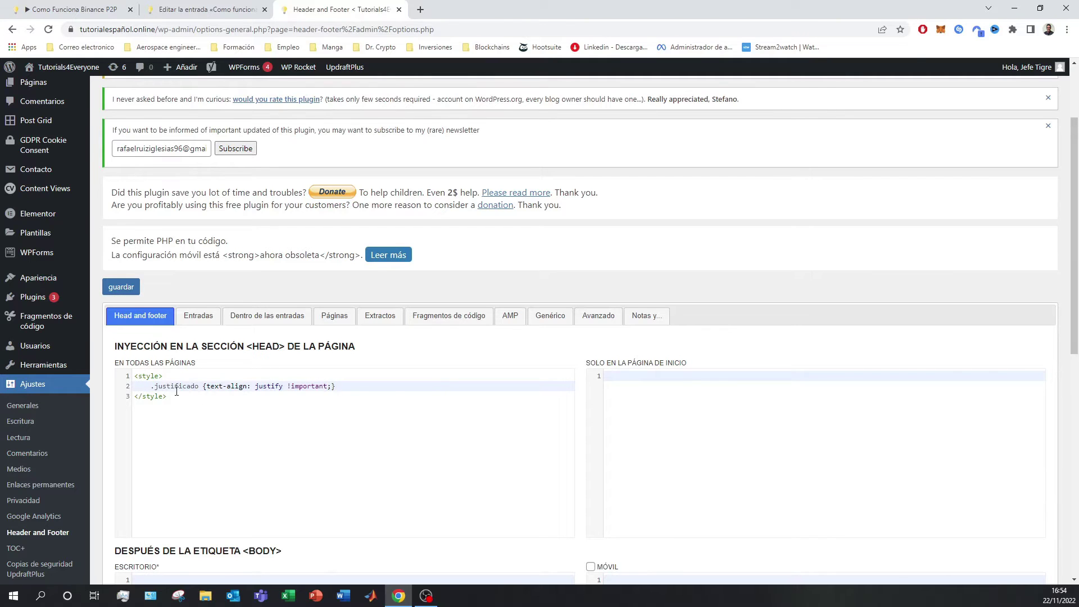
{"action": "left_click_drag", "start_coordinate": [177, 397], "coordinate": [113, 393]}
{"action": "scroll", "coordinate": [276, 422], "scroll_direction": "down", "scroll_amount": 3}
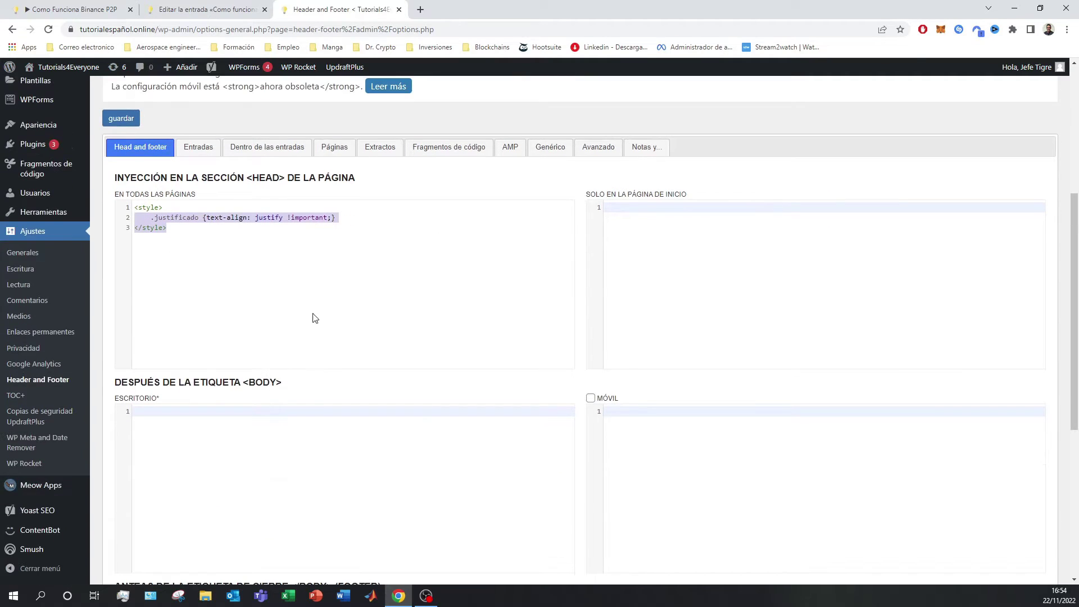
{"action": "left_click", "coordinate": [176, 253]}
{"action": "scroll", "coordinate": [217, 270], "scroll_direction": "up", "scroll_amount": 2}
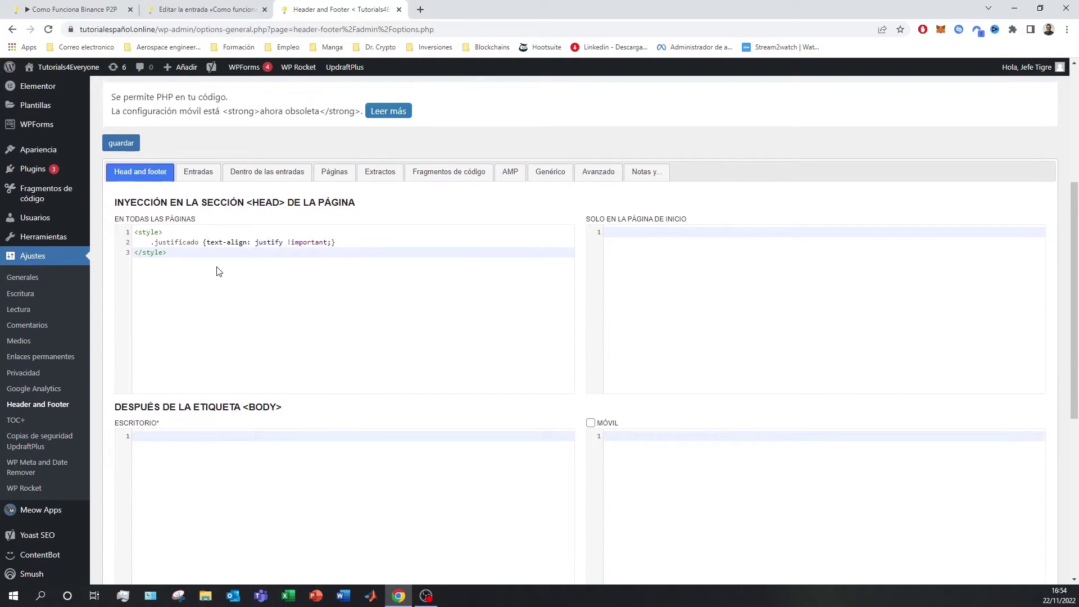
{"action": "scroll", "coordinate": [317, 342], "scroll_direction": "up", "scroll_amount": 2}
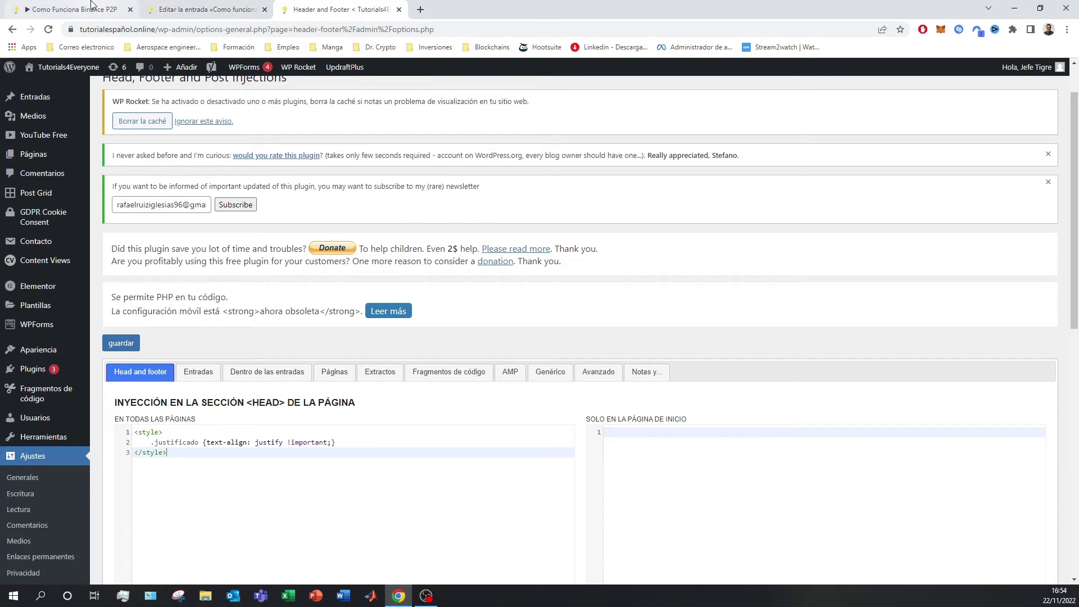
- Review the introductory paragraphs and embedded video area of the published Binance P2P article
{"action": "left_click", "coordinate": [74, 9]}
{"action": "scroll", "coordinate": [373, 409], "scroll_direction": "up", "scroll_amount": 8}
{"action": "scroll", "coordinate": [374, 414], "scroll_direction": "up", "scroll_amount": 15}
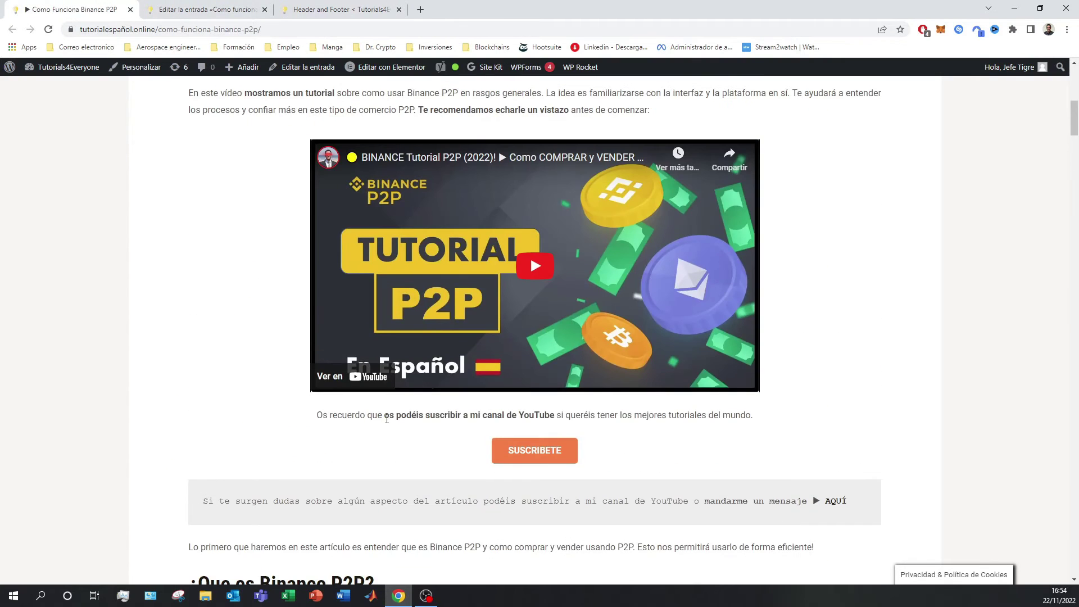
{"action": "scroll", "coordinate": [455, 421], "scroll_direction": "down", "scroll_amount": 4}
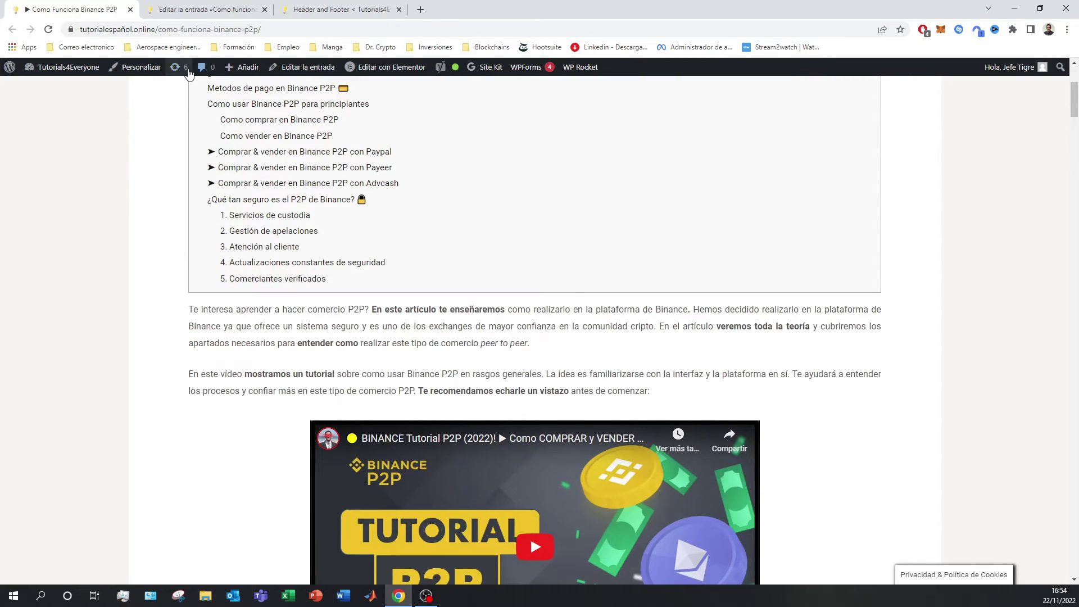
- Inspect the additional CSS class assigned to the article's opening paragraph in the block's advanced settings
{"action": "left_click", "coordinate": [220, 8]}
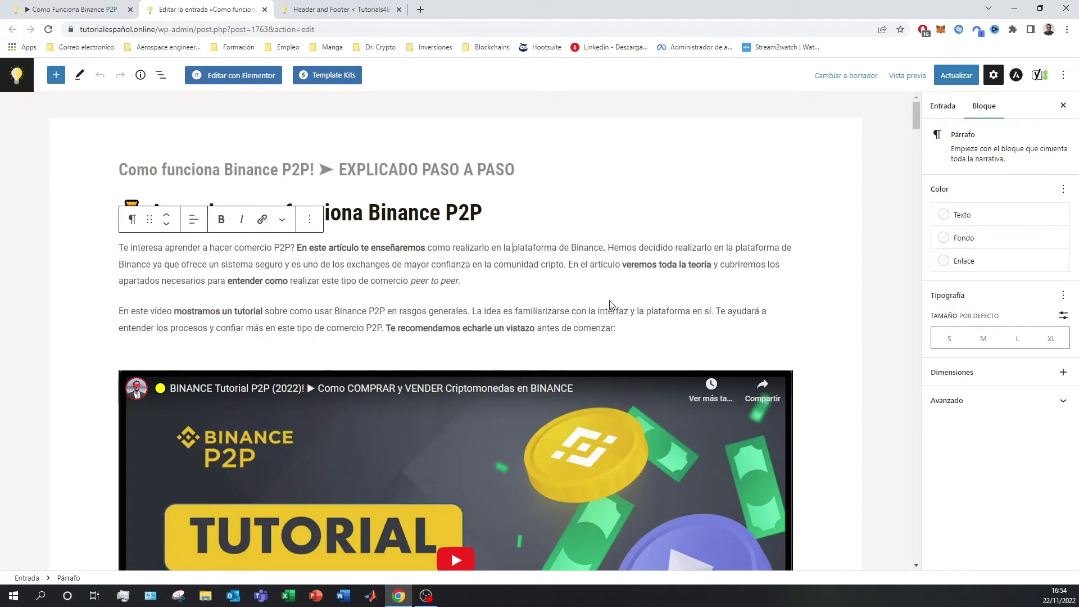
{"action": "left_click", "coordinate": [994, 401]}
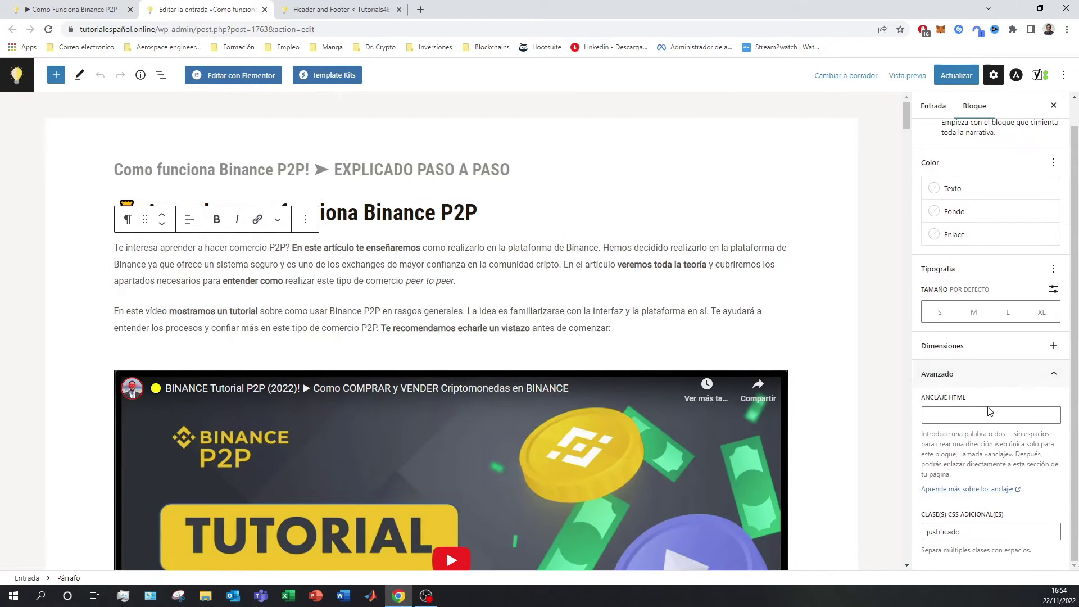
{"action": "left_click_drag", "start_coordinate": [962, 531], "coordinate": [881, 546]}
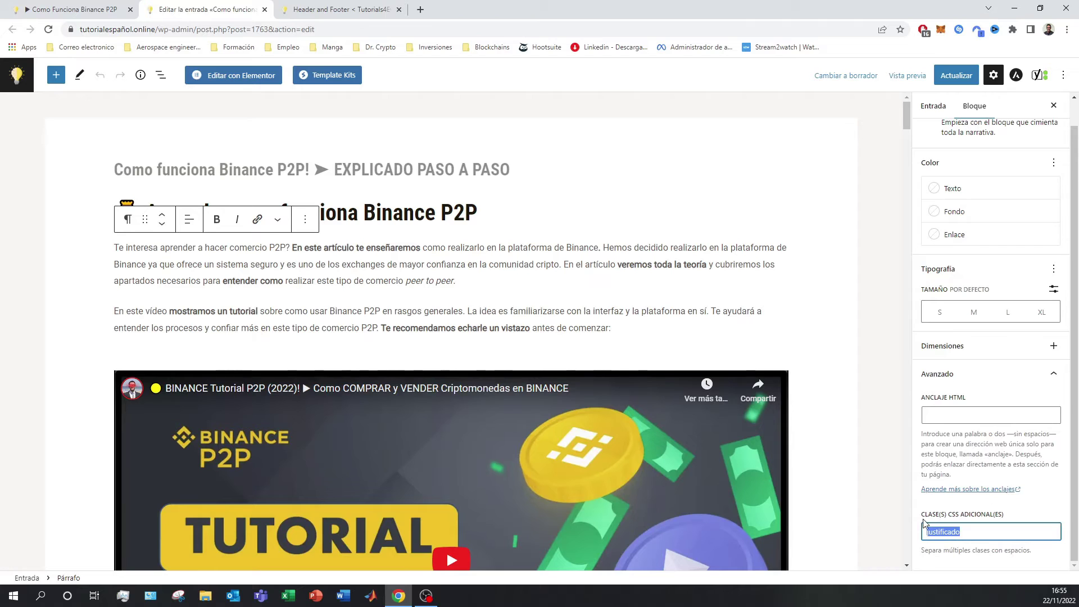
{"action": "left_click", "coordinate": [462, 264]}
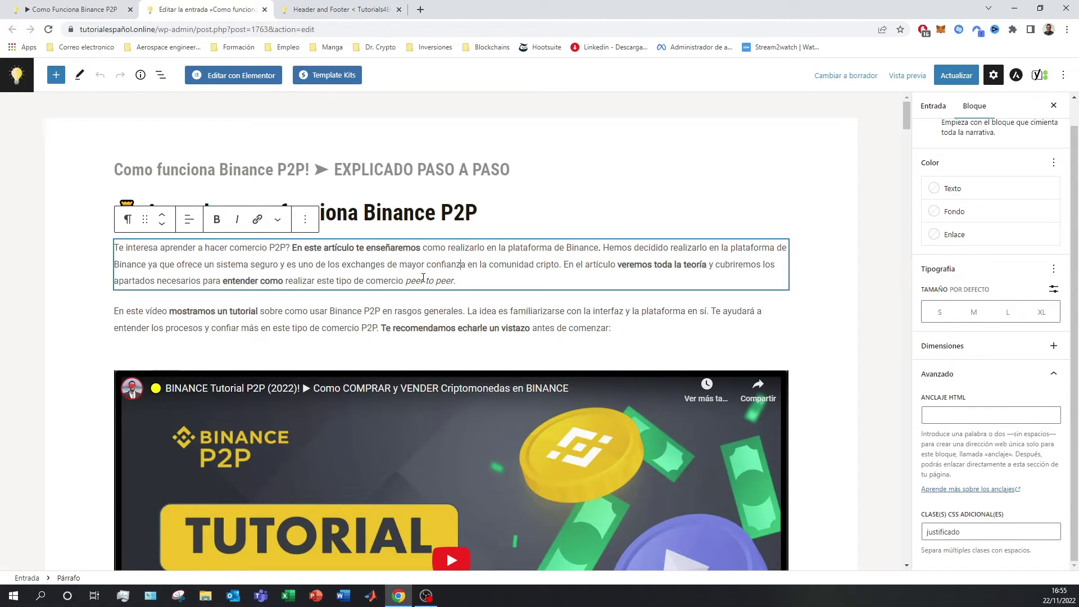
{"action": "left_click_drag", "start_coordinate": [964, 531], "coordinate": [903, 538]}
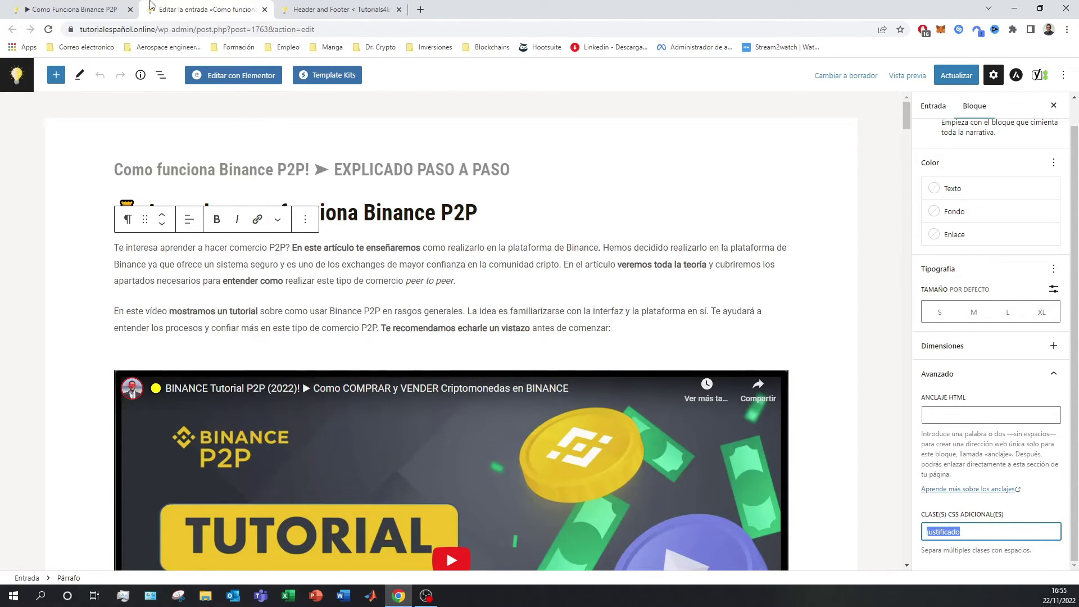
- Rename the justificado class to suscribete in the all-pages head injection code of the Header and Footer settings
{"action": "left_click", "coordinate": [73, 9]}
{"action": "left_click", "coordinate": [335, 9]}
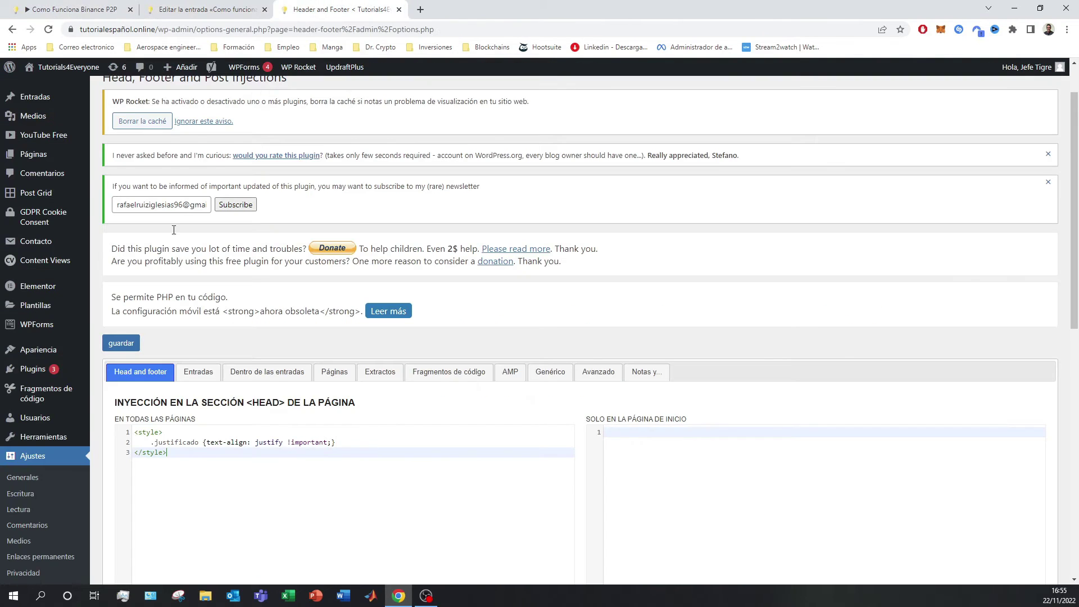
{"action": "left_click_drag", "start_coordinate": [156, 443], "coordinate": [192, 445]}
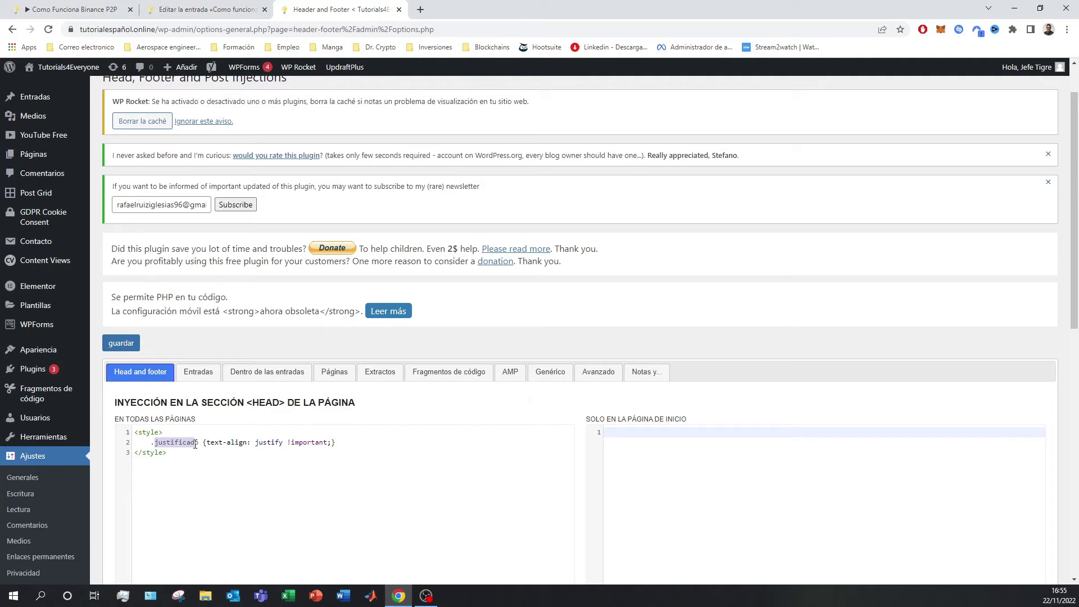
{"action": "type", "text": "suscribete"}
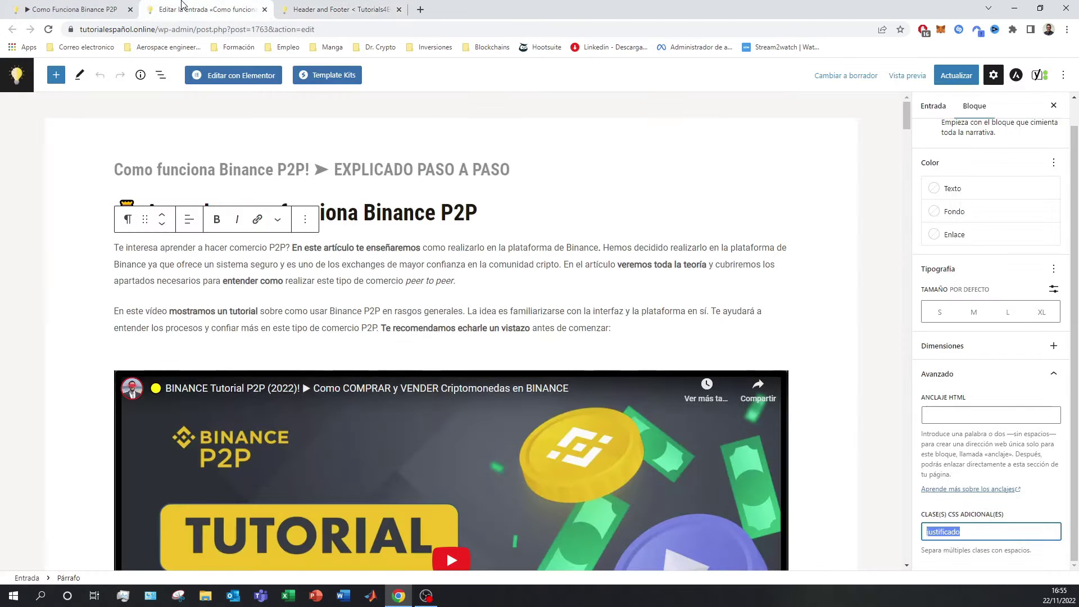
- Set the additional CSS class of the article's opening paragraph to suscribete in the post editor
{"action": "left_click", "coordinate": [158, 9]}
{"action": "left_click", "coordinate": [965, 530]}
{"action": "key", "text": "ctrl+a"}
{"action": "type", "text": "sus"}
{"action": "type", "text": "vcr"}
{"action": "key", "text": "BackSpace"}
{"action": "key", "text": "BackSpace"}
{"action": "key", "text": "BackSpace"}
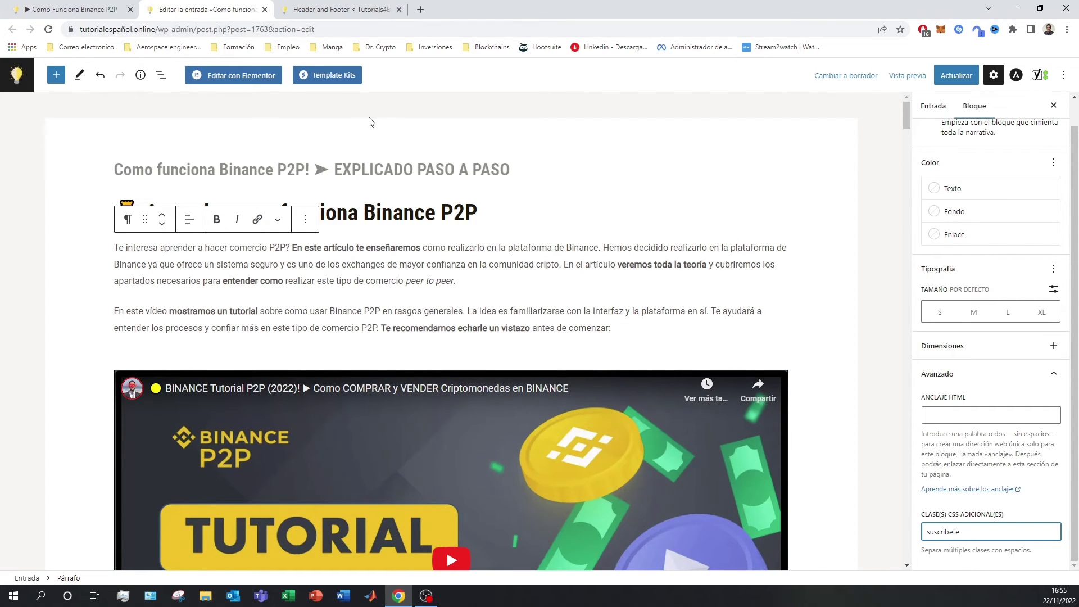
- Check the published article, and inspect the additional CSS class of the other paragraphs in the post editor
{"action": "left_click", "coordinate": [79, 9]}
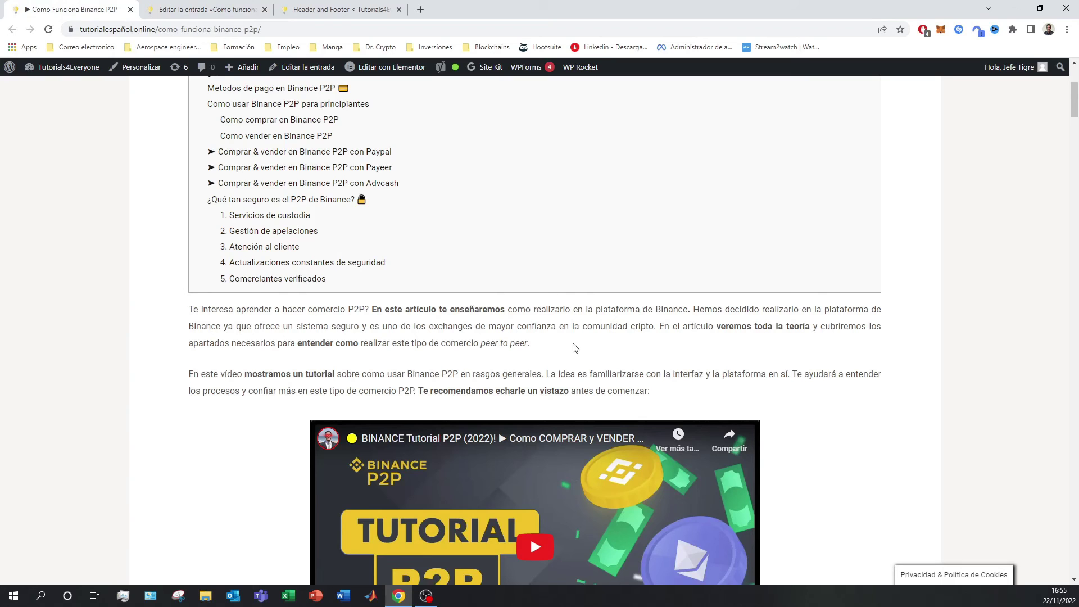
{"action": "left_click", "coordinate": [209, 10]}
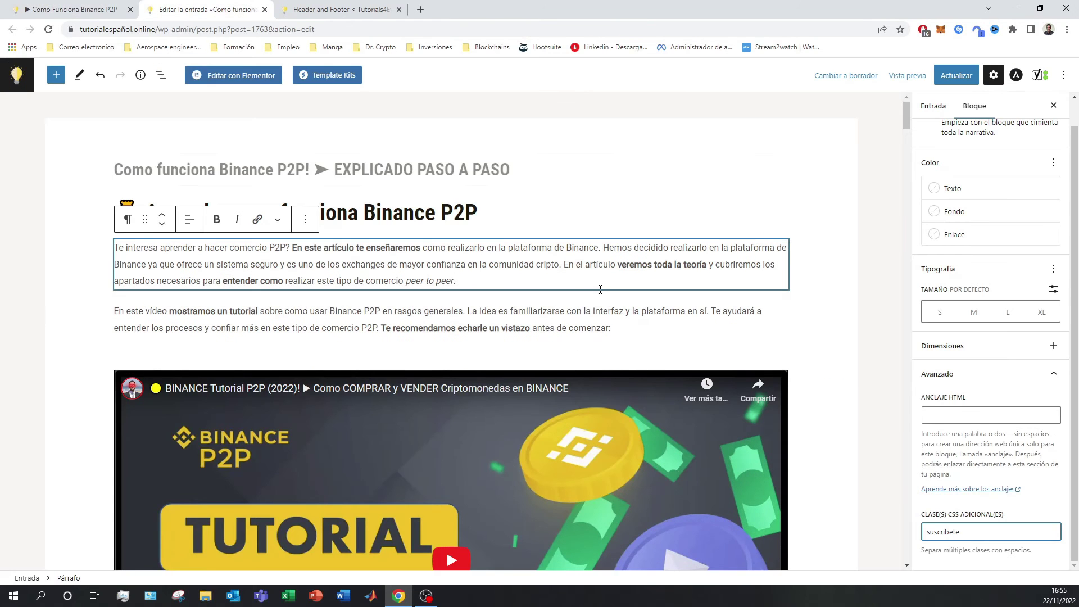
{"action": "left_click", "coordinate": [517, 264]}
{"action": "left_click", "coordinate": [625, 336]}
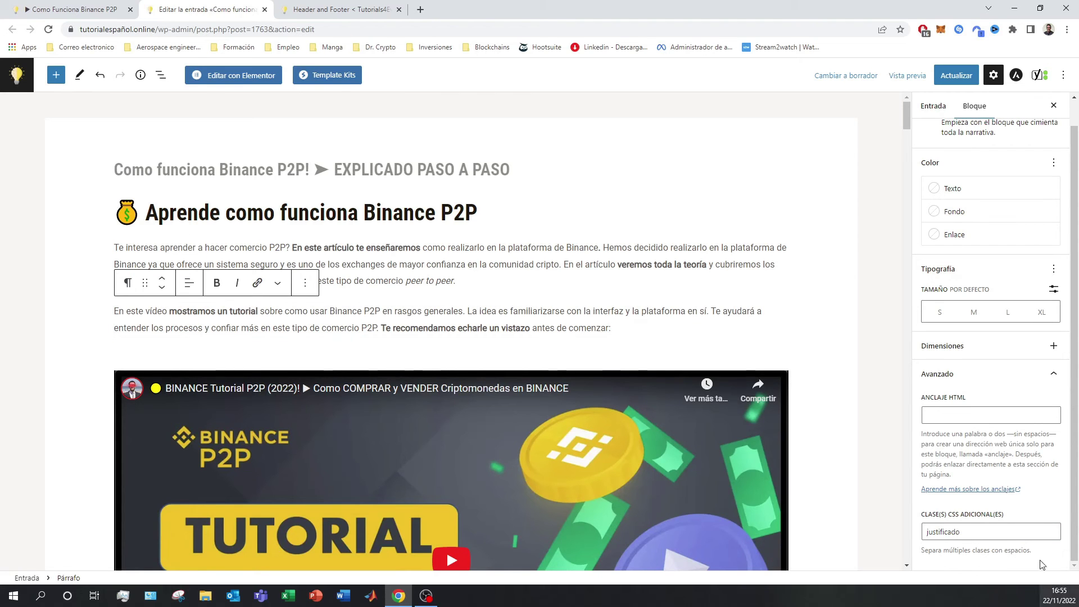
{"action": "scroll", "coordinate": [681, 430], "scroll_direction": "down", "scroll_amount": 8}
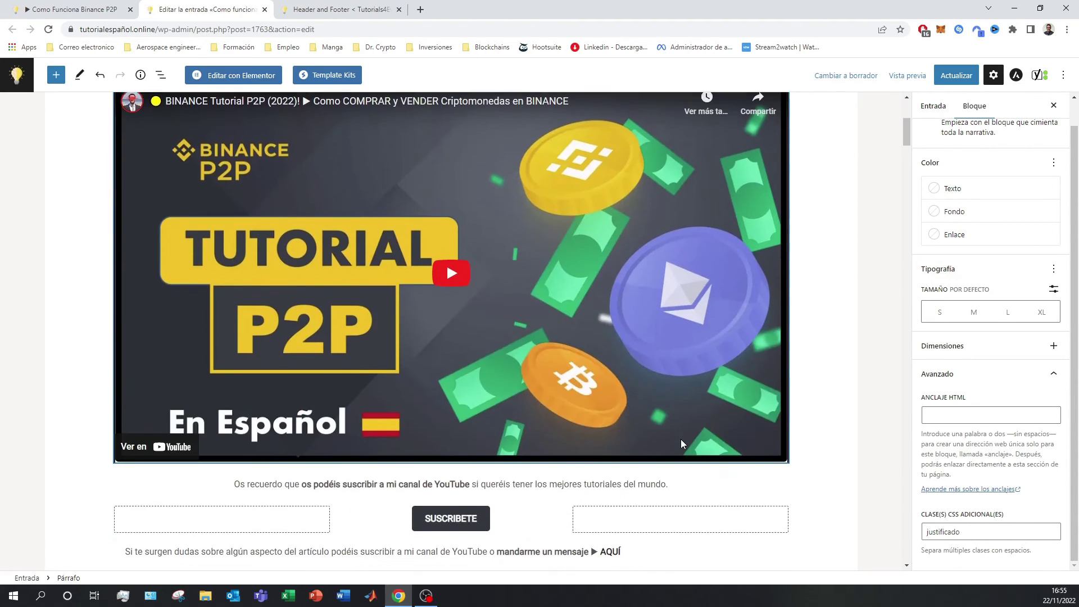
{"action": "left_click", "coordinate": [597, 490]}
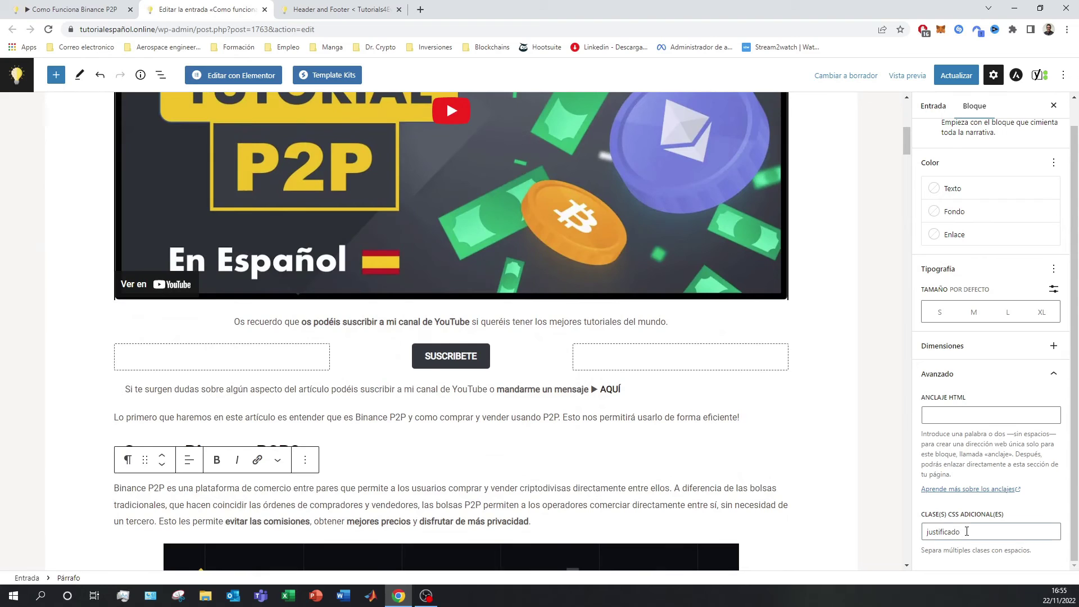
{"action": "double_click", "coordinate": [967, 531]}
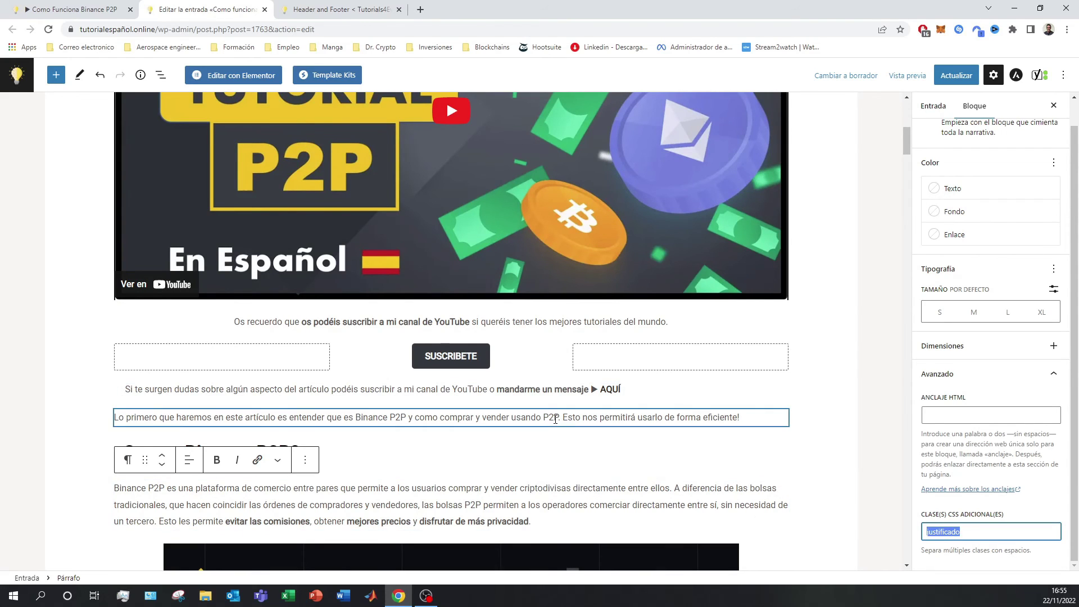